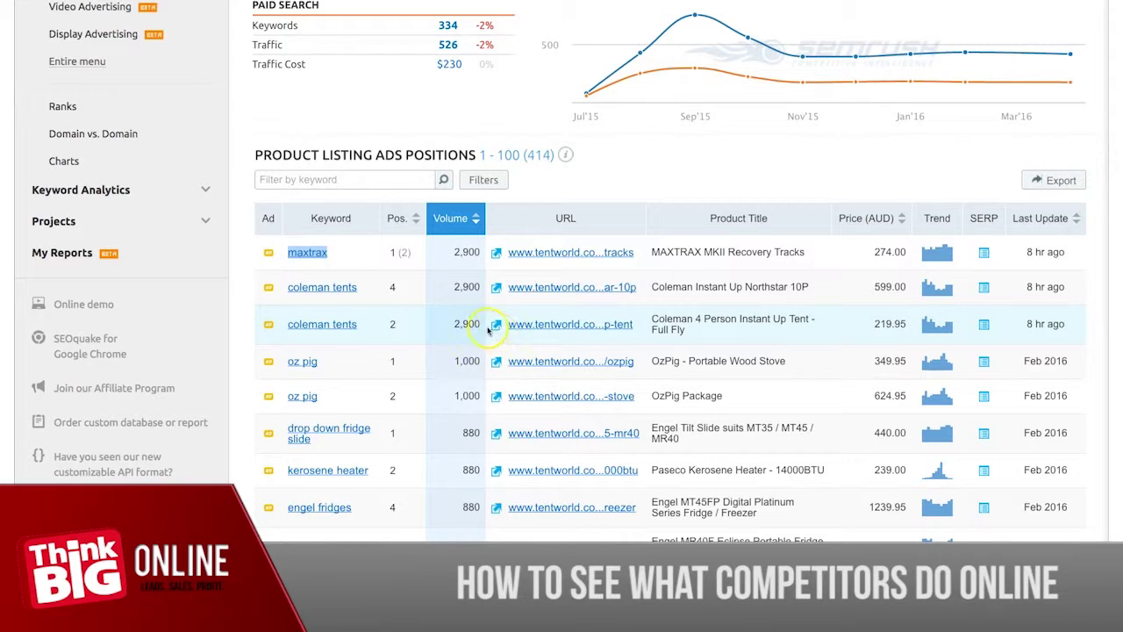
# Open the Video Advertising report and search it for the keyword maxtrax.
pyautogui.scroll(3, 457, 315)
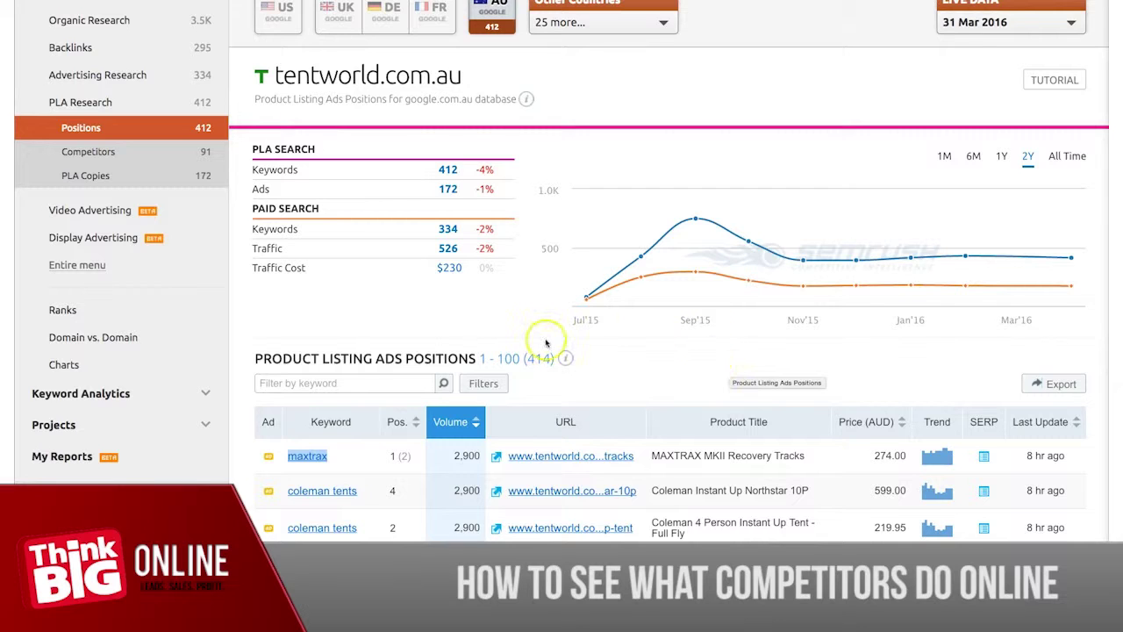
pyautogui.click(179, 221)
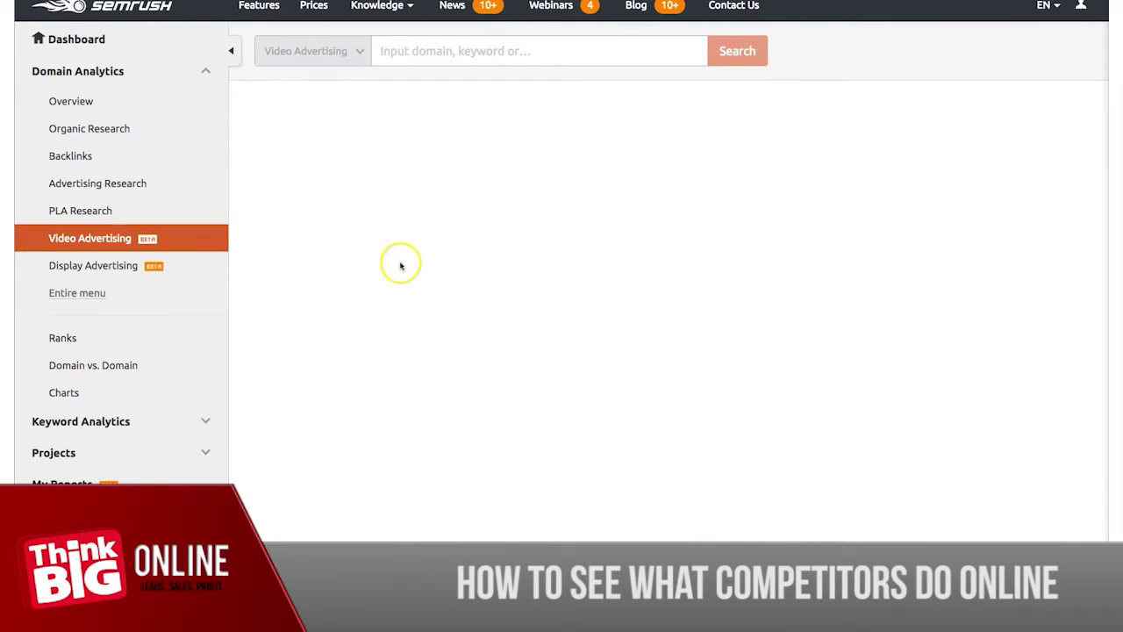
pyautogui.click(427, 52)
pyautogui.rightClick(431, 54)
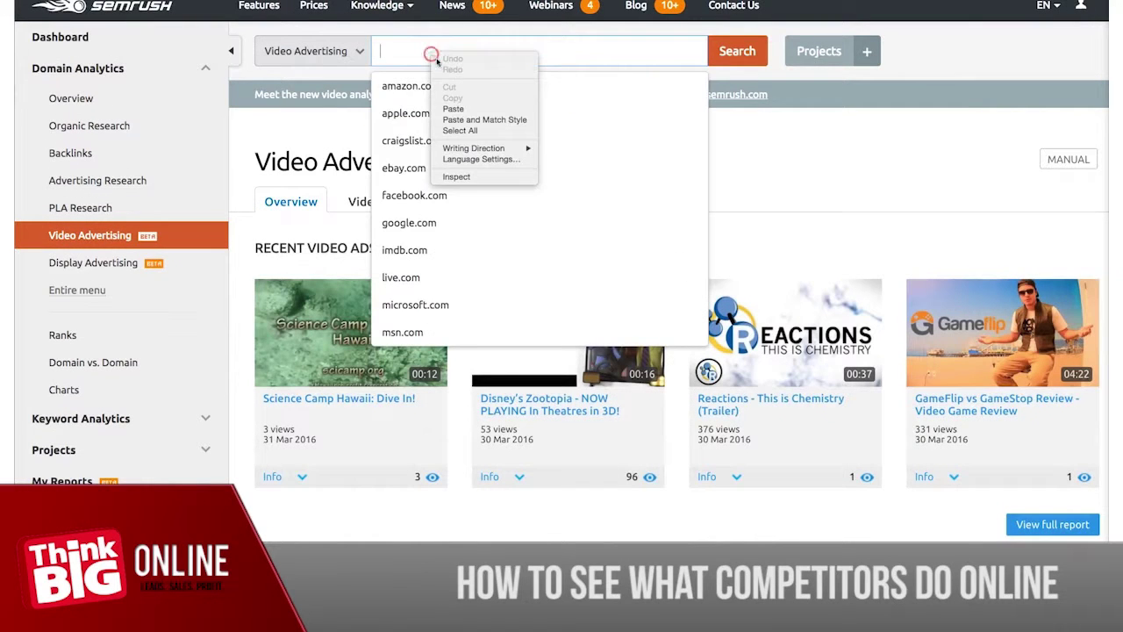
pyautogui.click(453, 109)
pyautogui.click(737, 51)
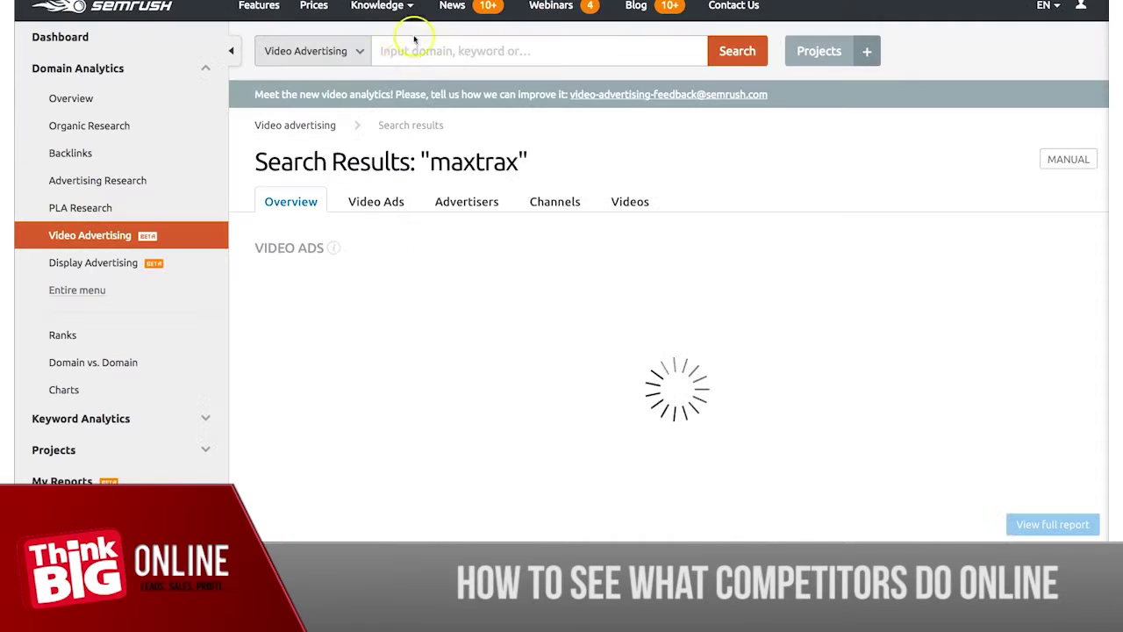
# Search the Video Advertising report for the domain tentworld.com.au.
pyautogui.click(416, 53)
pyautogui.write('tentworld.com.au')
pyautogui.press('Return')
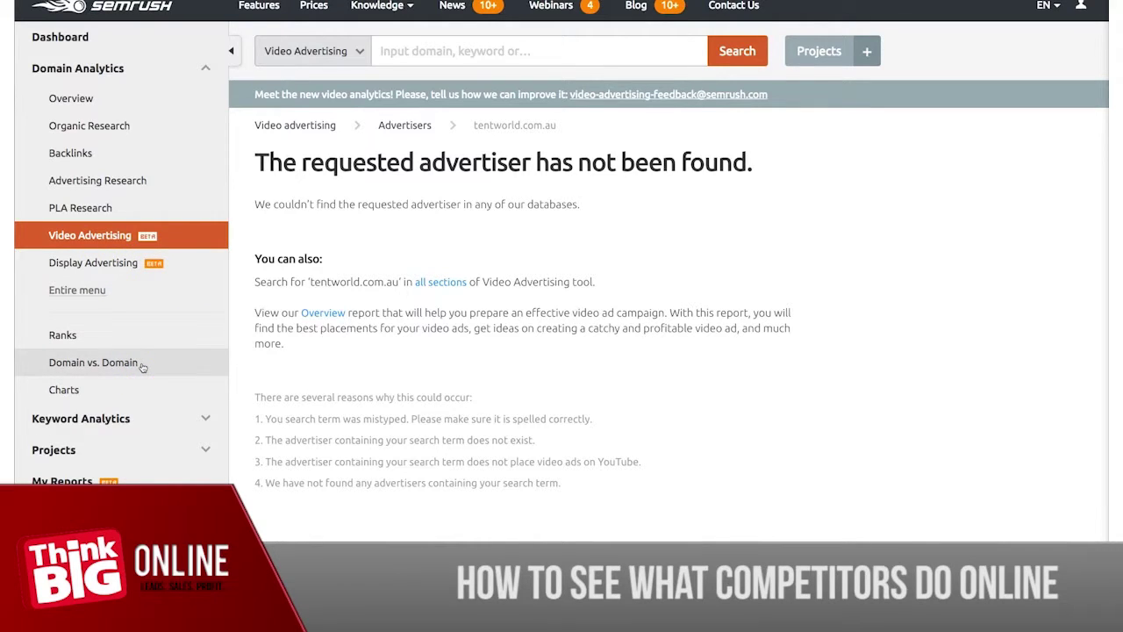
# Open the Domain vs. Domain tool and enter tentworld.com.au as the first domain to compare.
pyautogui.click(108, 347)
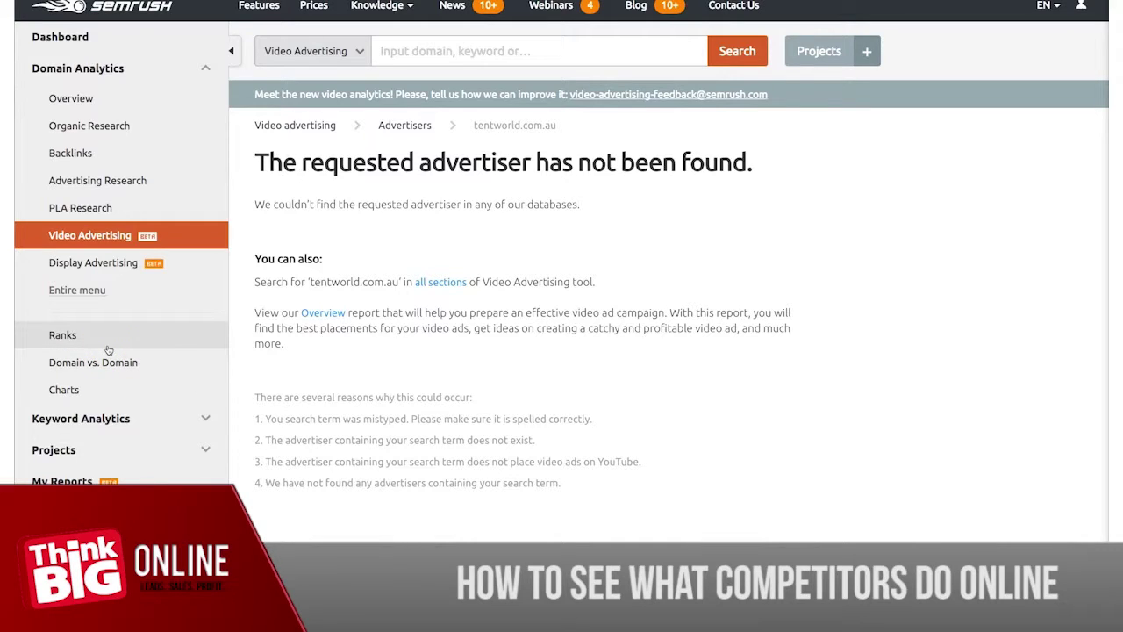
pyautogui.click(109, 362)
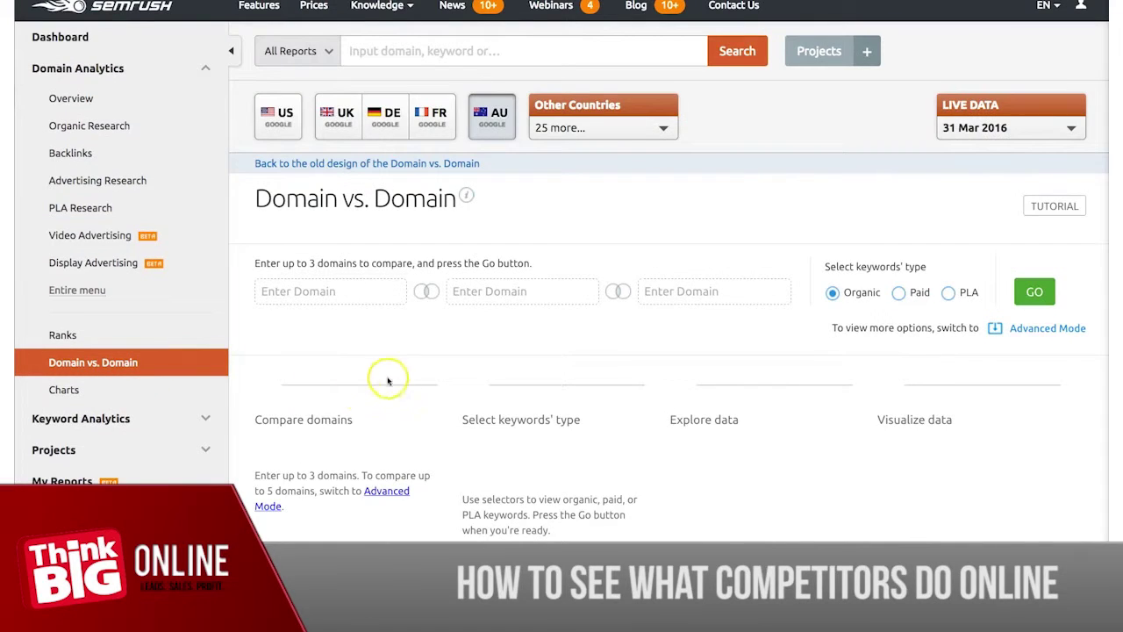
pyautogui.rightClick(333, 288)
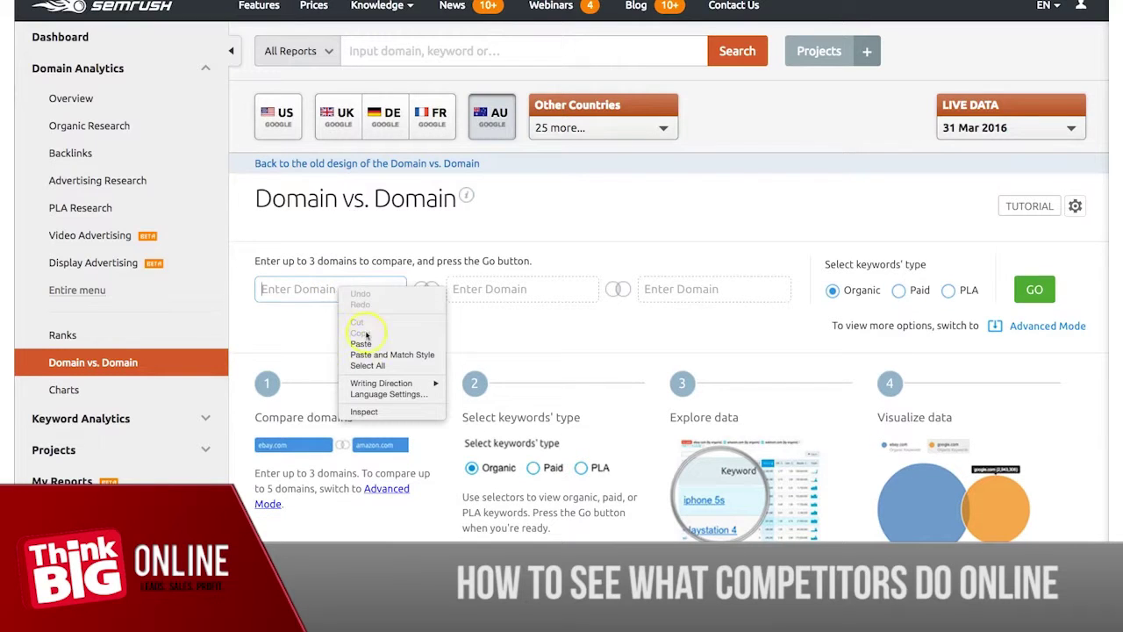
pyautogui.click(366, 343)
# Copy wildearth.com.au from the Google results for camping supplies and enter it as the second domain in Domain vs. Domain.
pyautogui.click(497, 290)
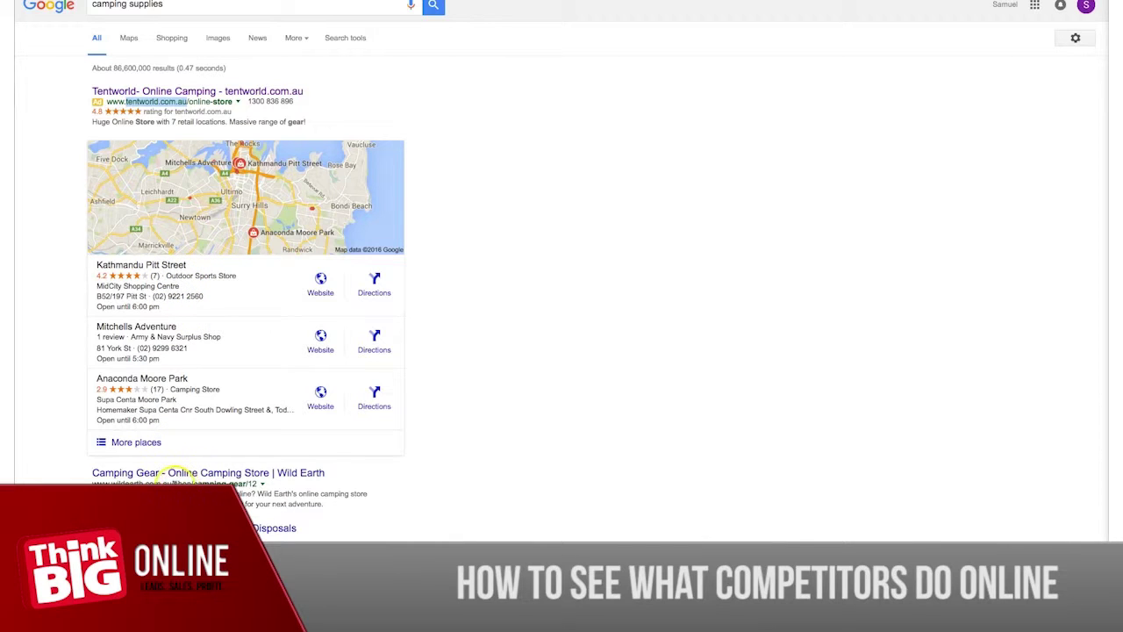
pyautogui.moveTo(172, 481); pyautogui.dragTo(110, 483)
pyautogui.rightClick(116, 484)
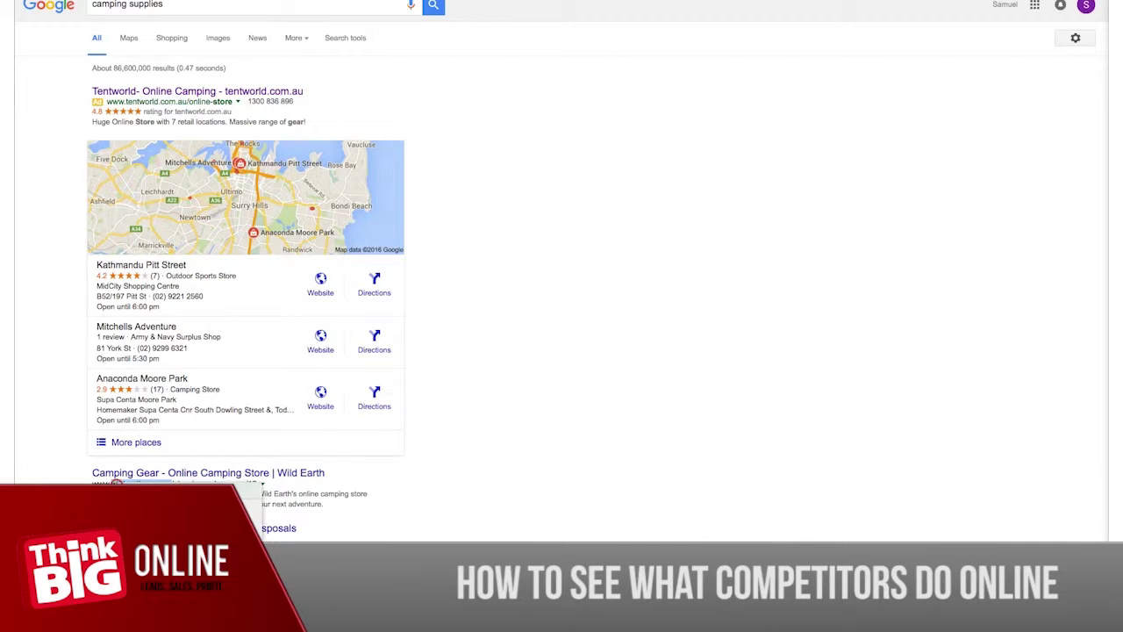
pyautogui.click(253, 506)
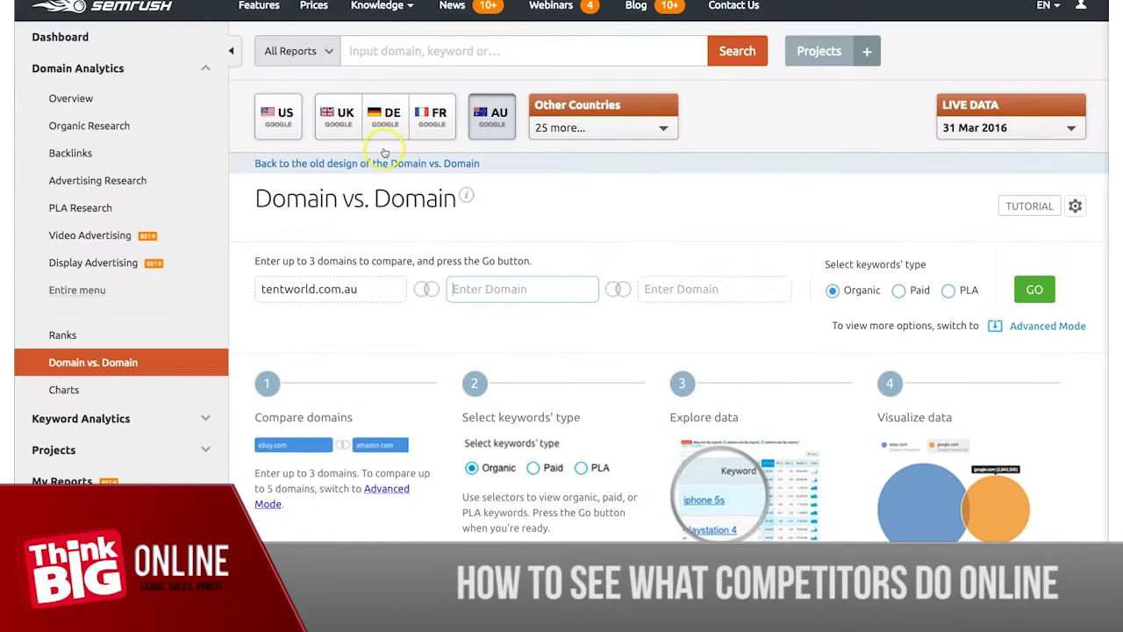
pyautogui.click(478, 288)
pyautogui.rightClick(490, 284)
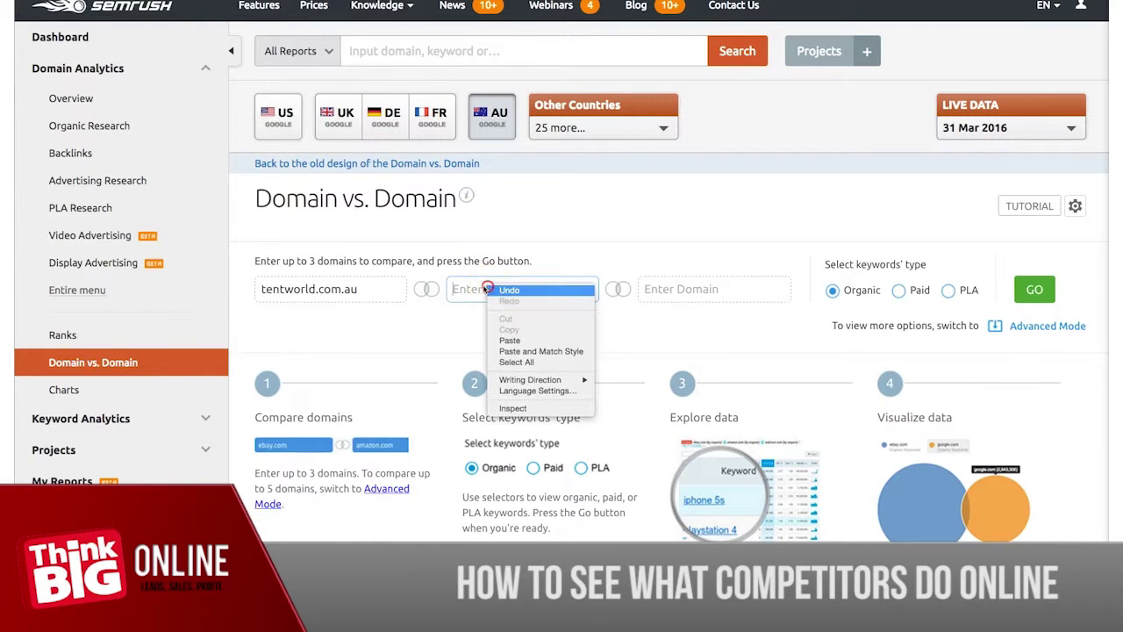
pyautogui.click(509, 340)
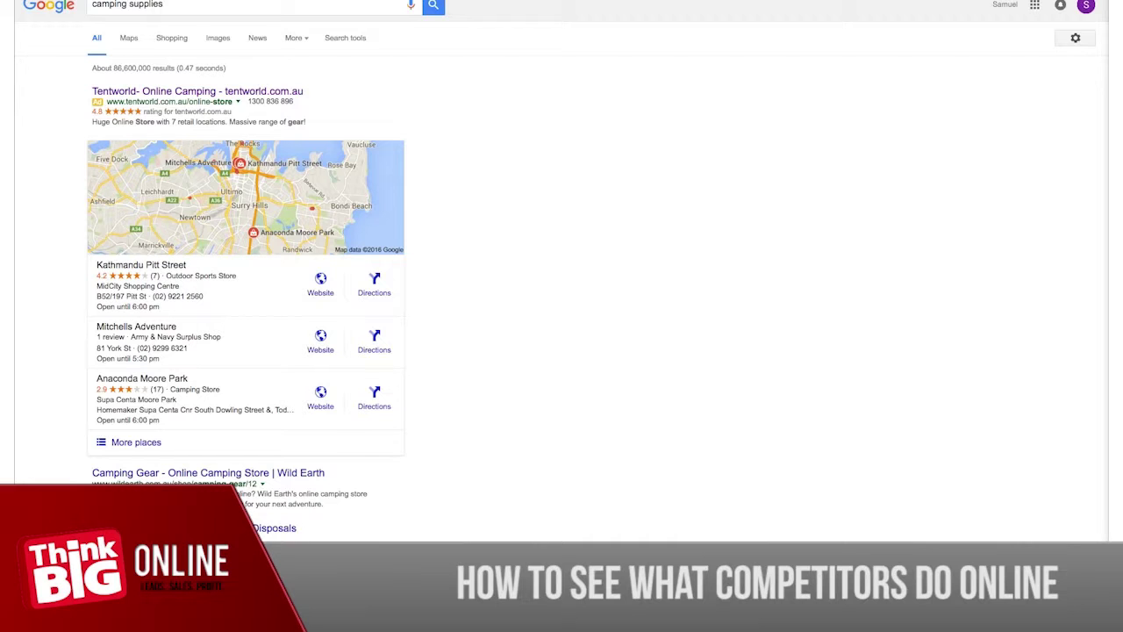
# Copy aussiedisposals.com.au from the Google results as the third domain and run the comparison for organic keywords.
pyautogui.rightClick(132, 539)
pyautogui.click(176, 523)
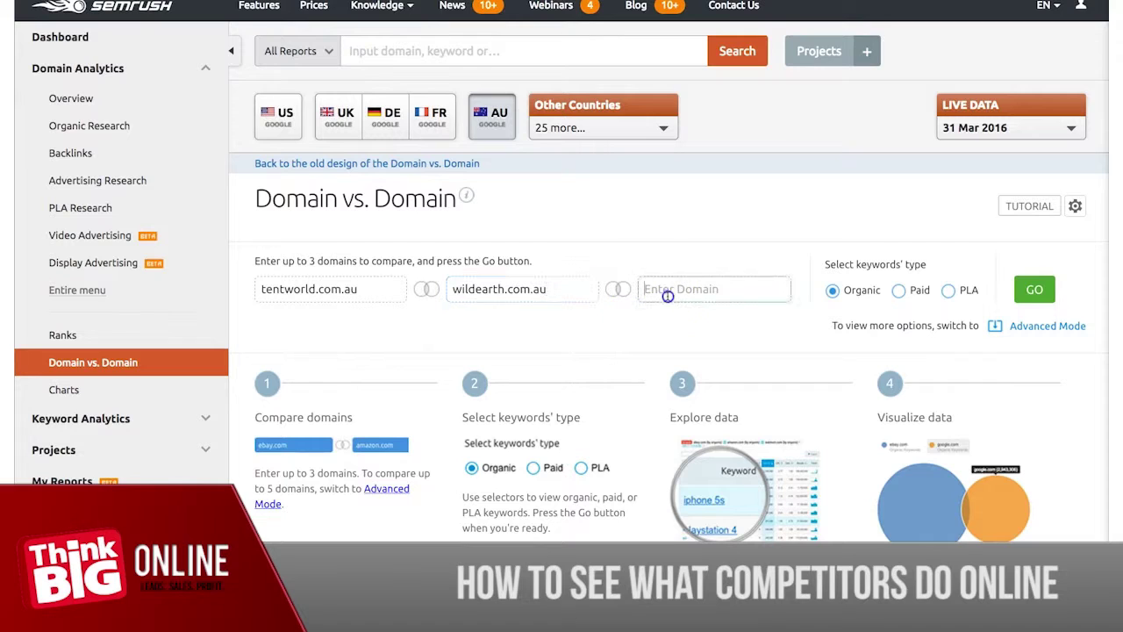
pyautogui.rightClick(668, 289)
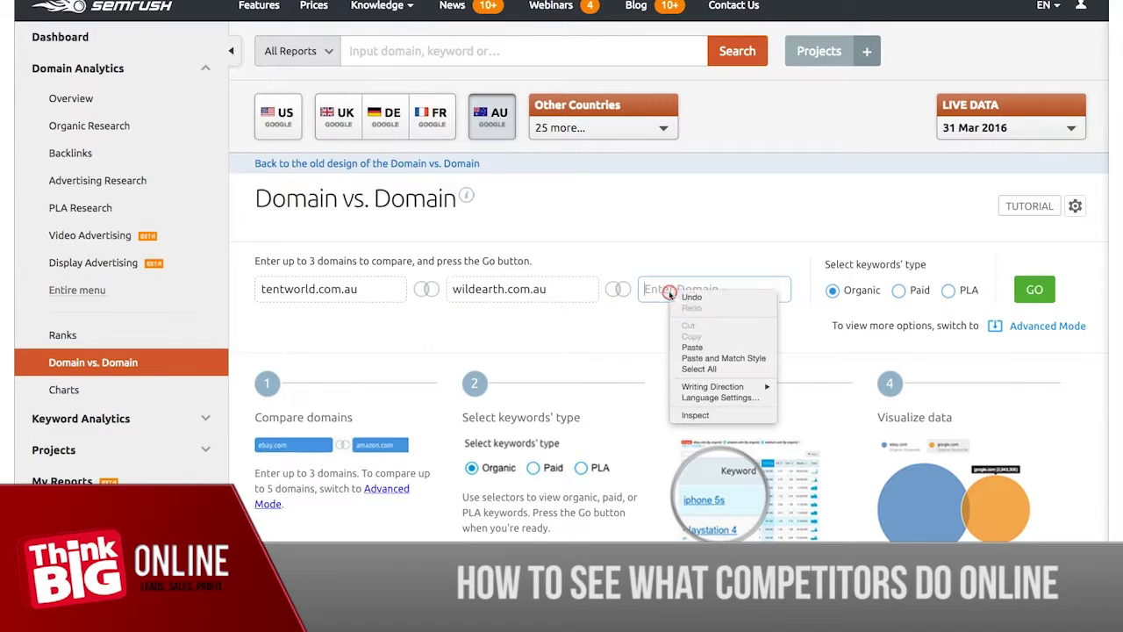
pyautogui.click(693, 347)
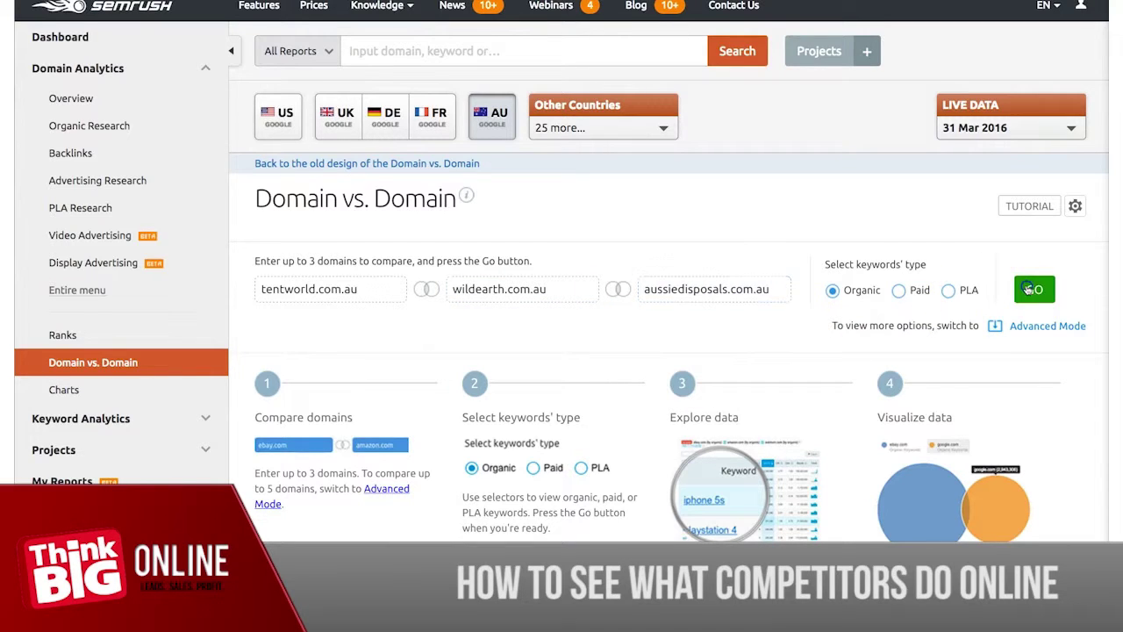
pyautogui.click(833, 291)
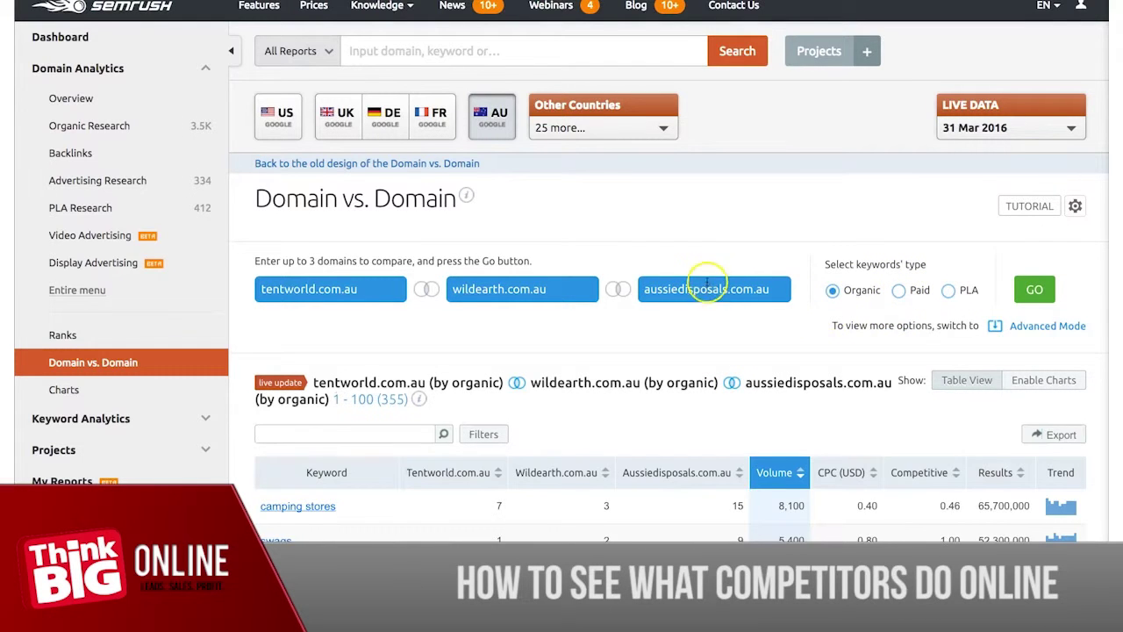
# Show the organic keyword comparison as charts and inspect the tentworld.com.au and wildearth.com.au circles and their overlap.
pyautogui.scroll(-1, 707, 285)
pyautogui.scroll(-2, 707, 281)
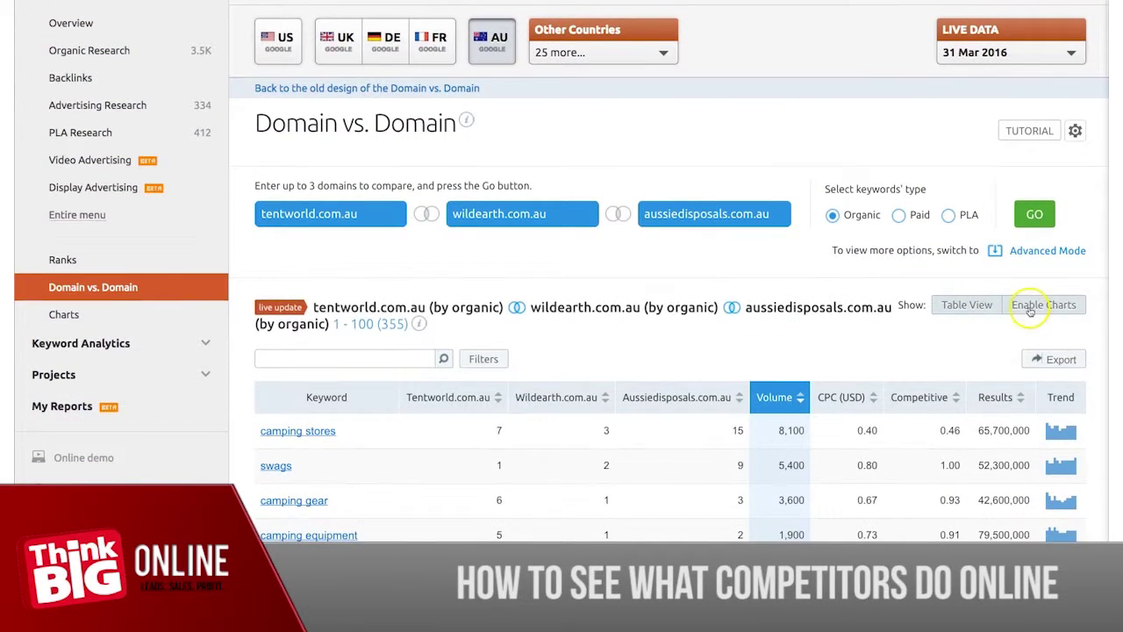
pyautogui.click(1029, 305)
pyautogui.scroll(-2, 637, 321)
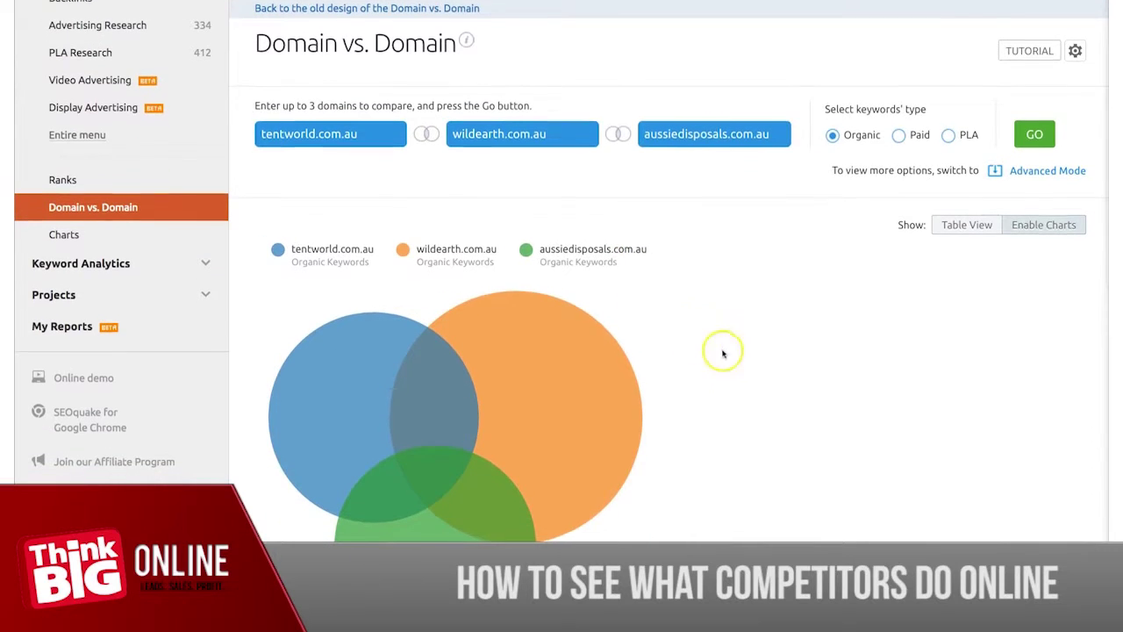
pyautogui.scroll(-1, 745, 360)
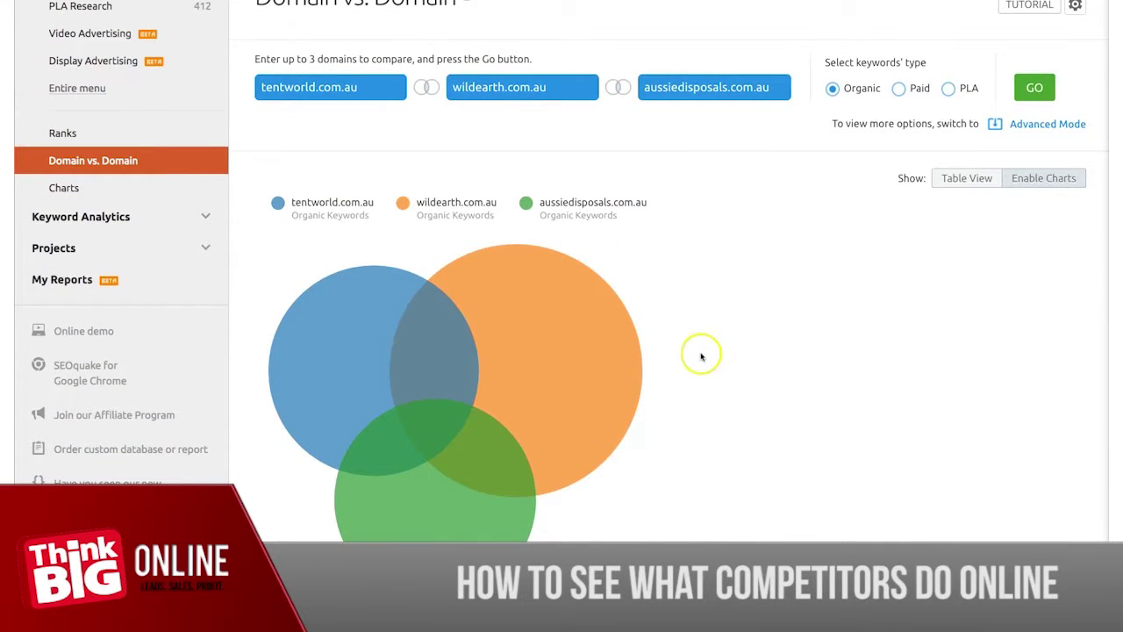
pyautogui.moveTo(488, 314)
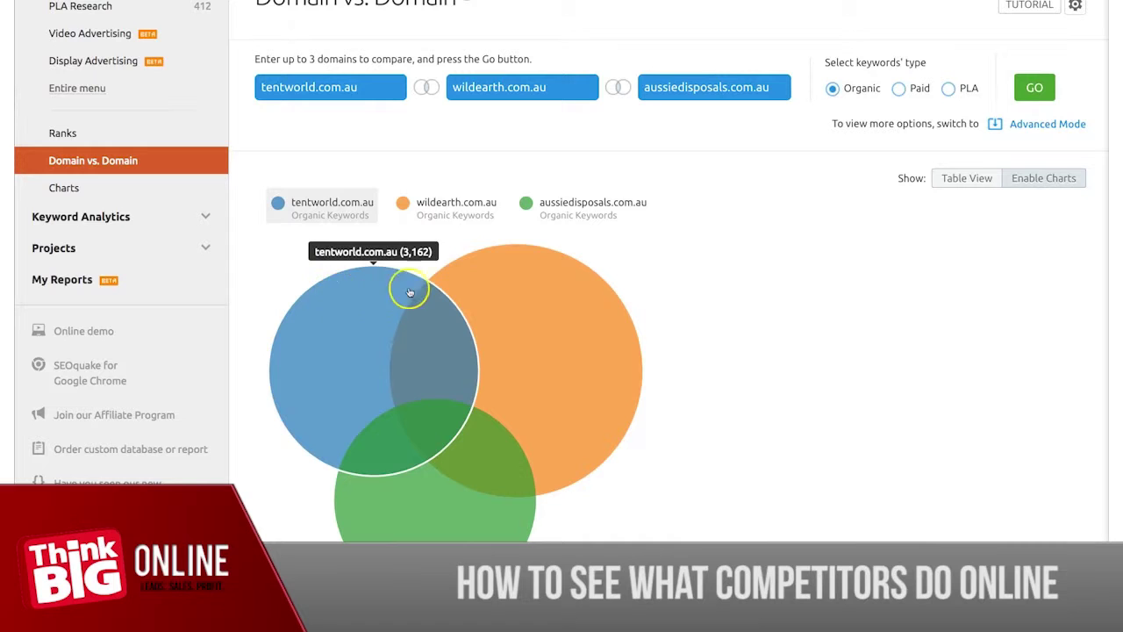
pyautogui.moveTo(523, 290)
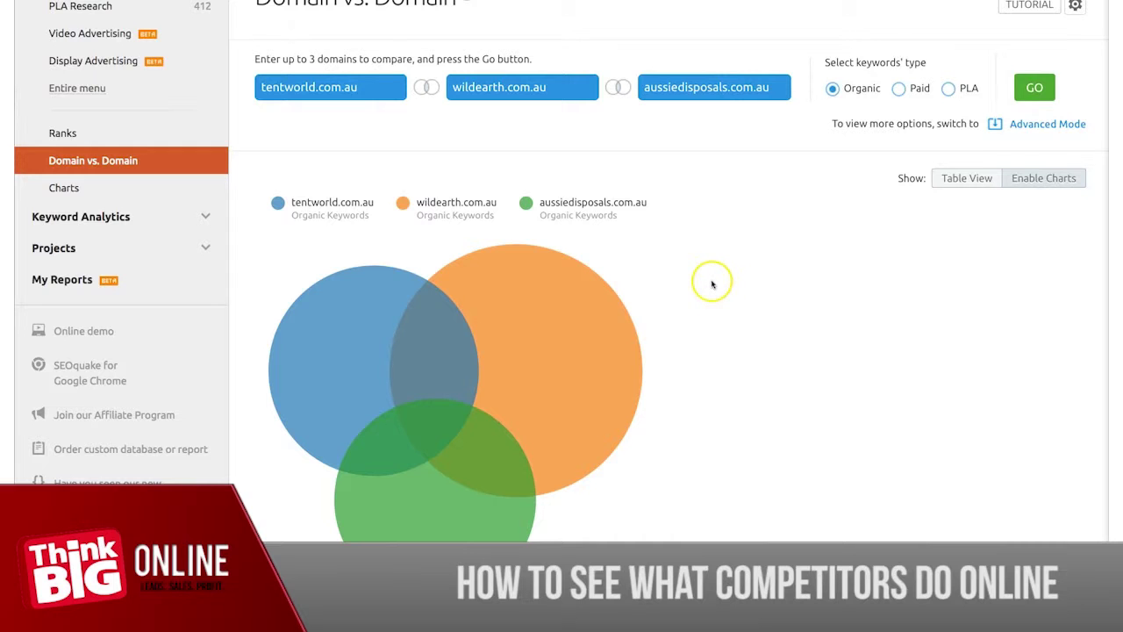
# Change the keyword type to Paid and rerun the comparison of the three domains.
pyautogui.scroll(1, 709, 281)
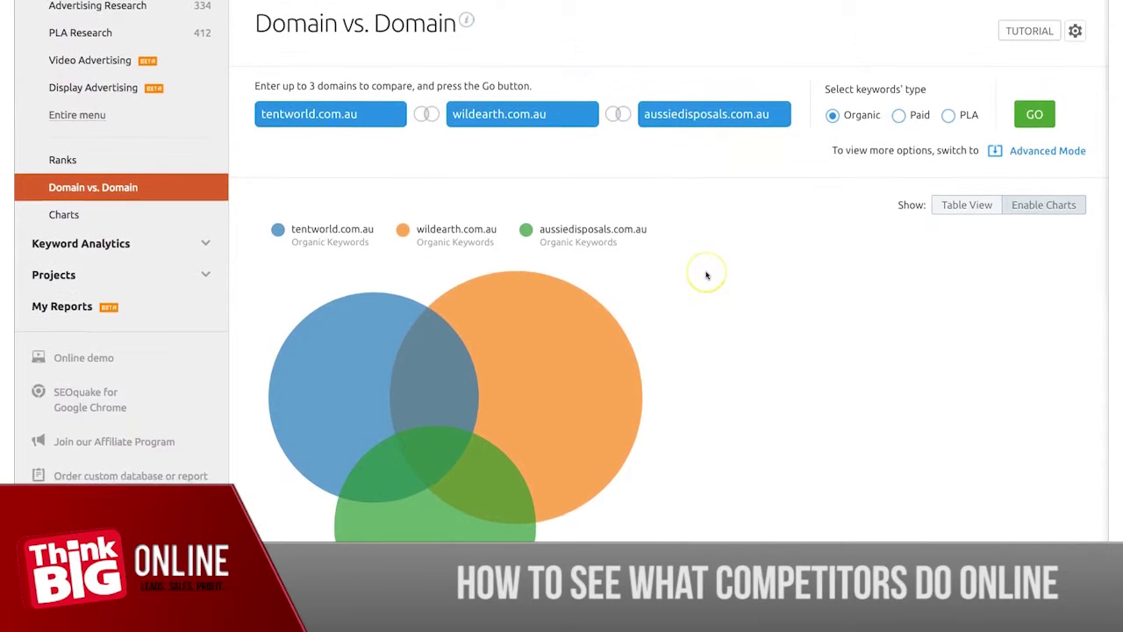
pyautogui.scroll(2, 706, 276)
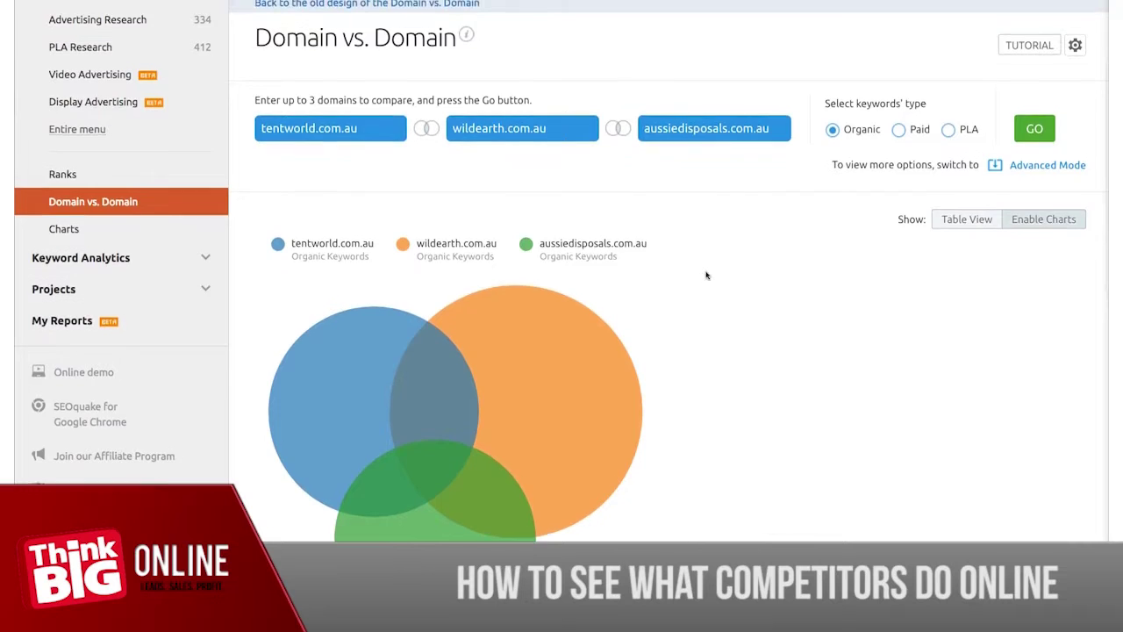
pyautogui.click(700, 275)
pyautogui.scroll(1, 699, 272)
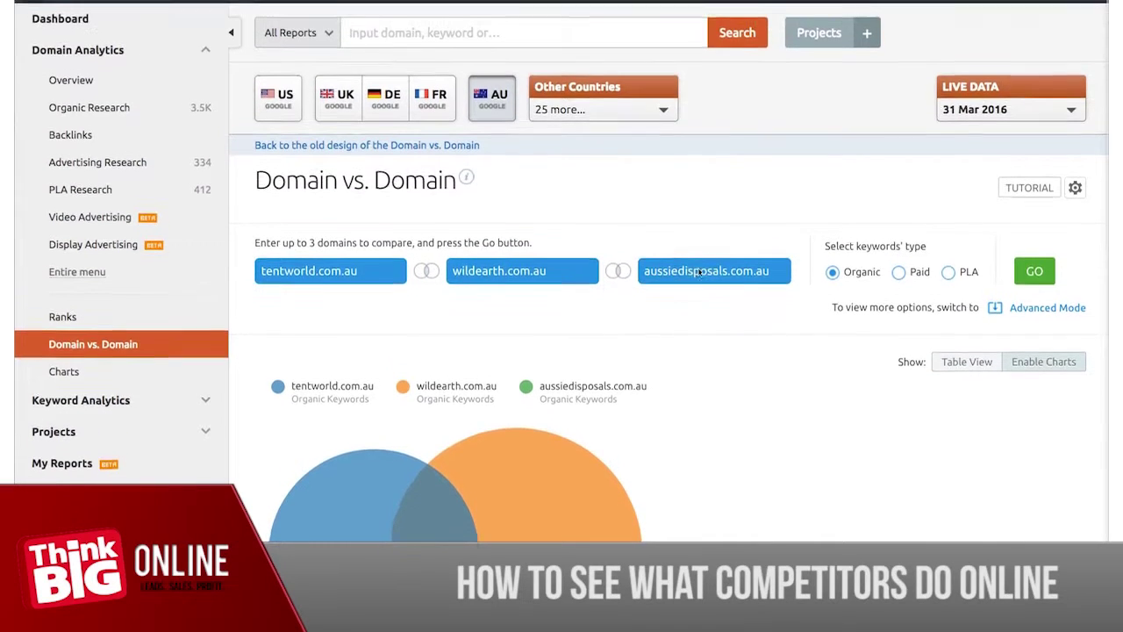
pyautogui.doubleClick(900, 290)
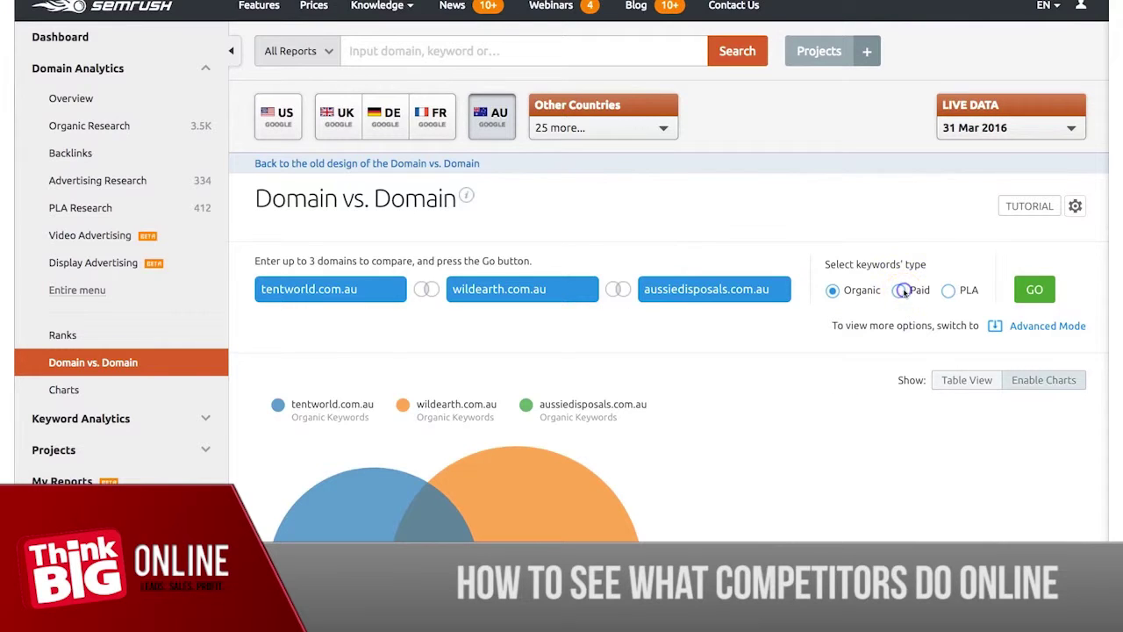
pyautogui.click(1047, 293)
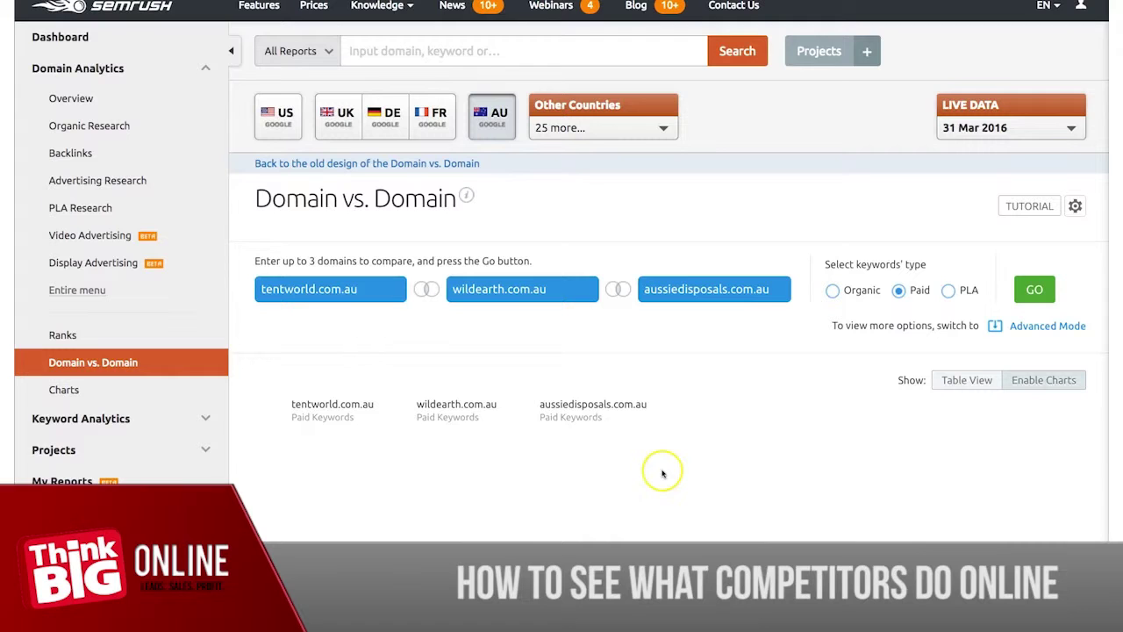
# Check the paid keyword comparison in table view and return to the chart view.
pyautogui.scroll(-1, 693, 454)
pyautogui.click(993, 362)
pyautogui.click(1033, 365)
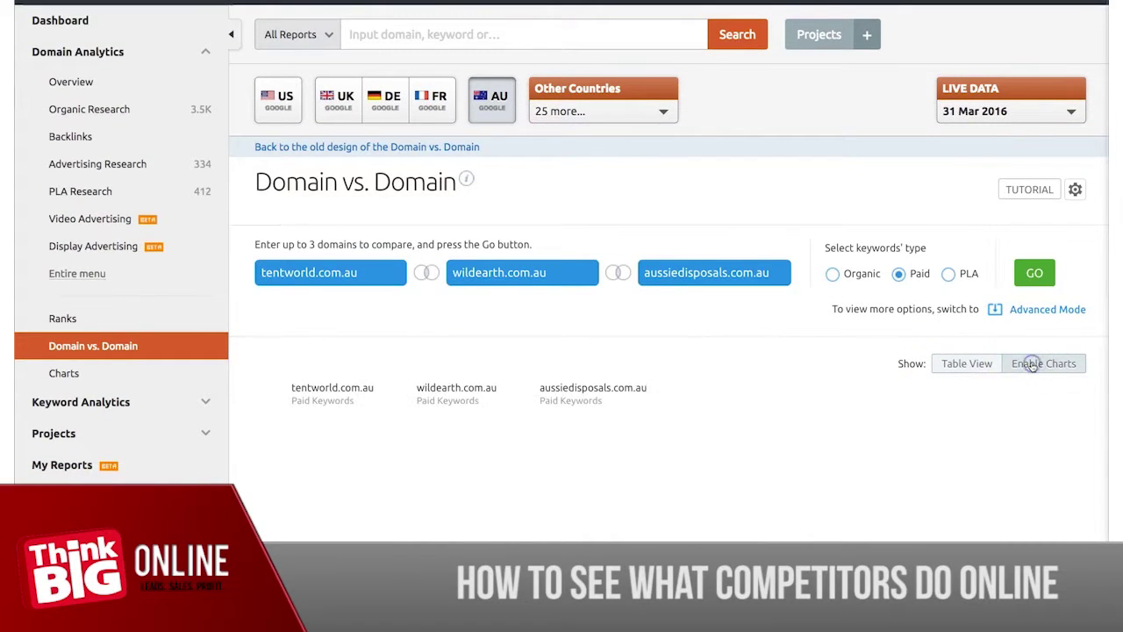
pyautogui.click(988, 365)
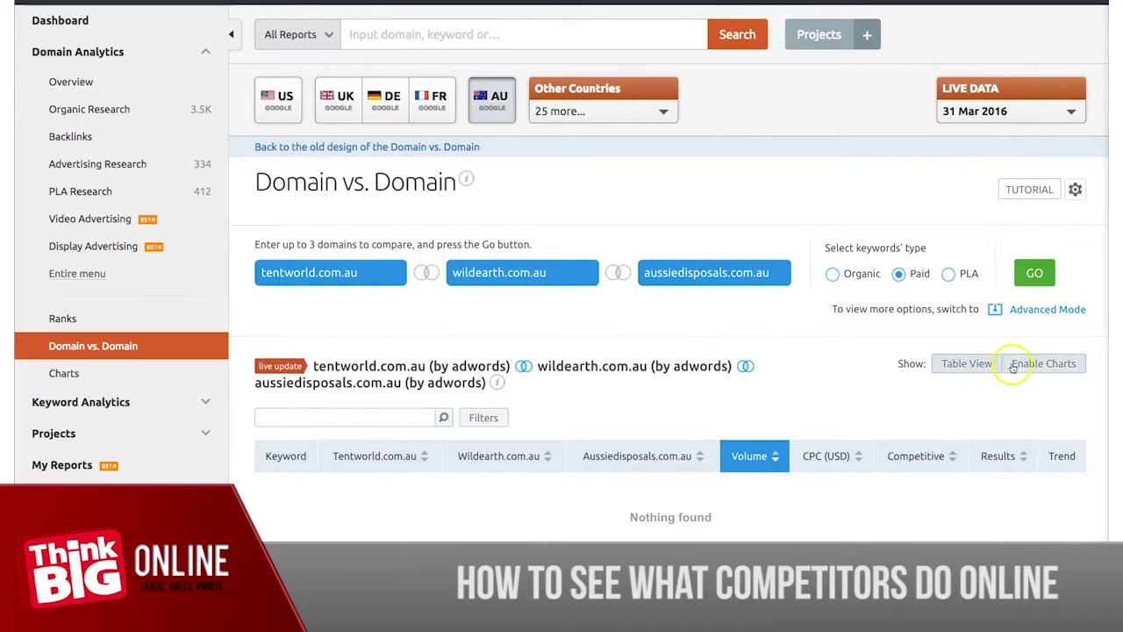
pyautogui.click(1019, 365)
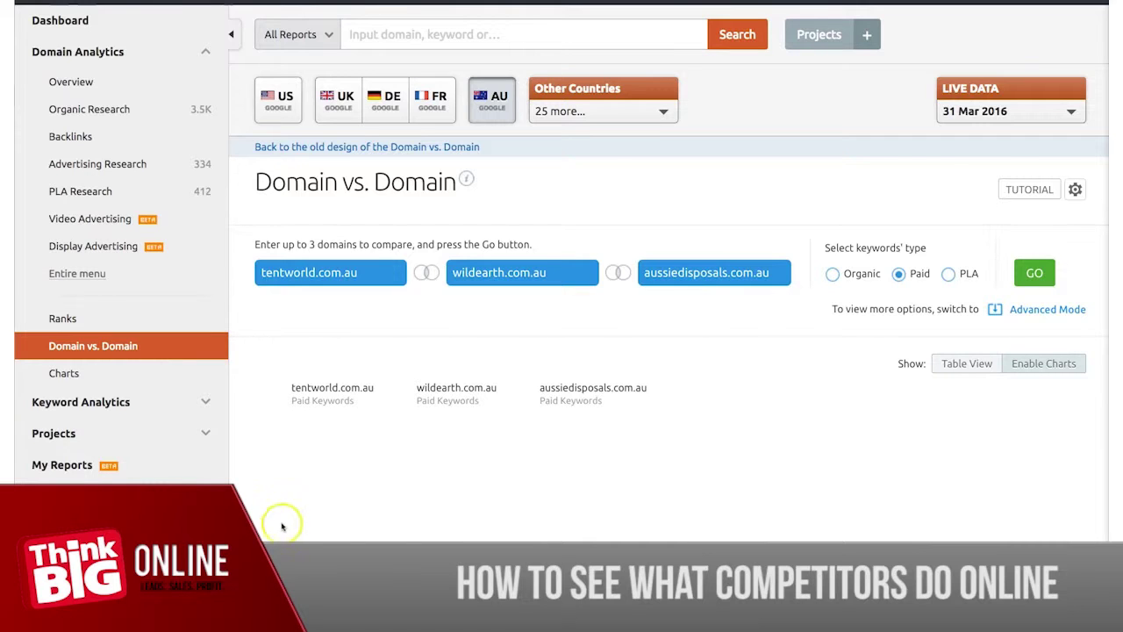
pyautogui.scroll(1, 279, 525)
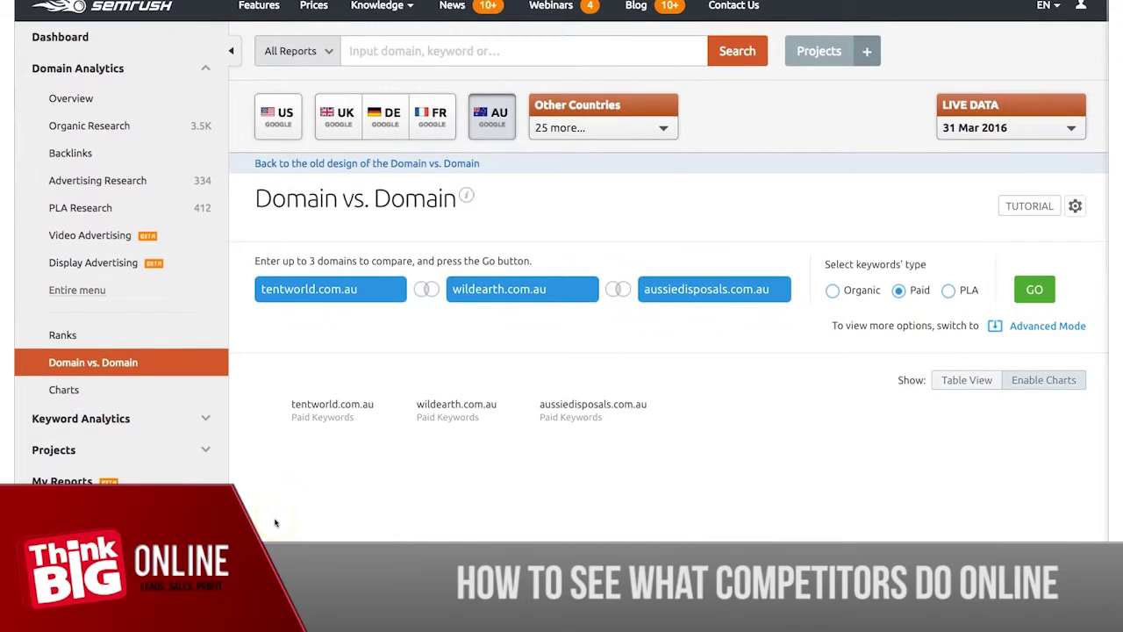